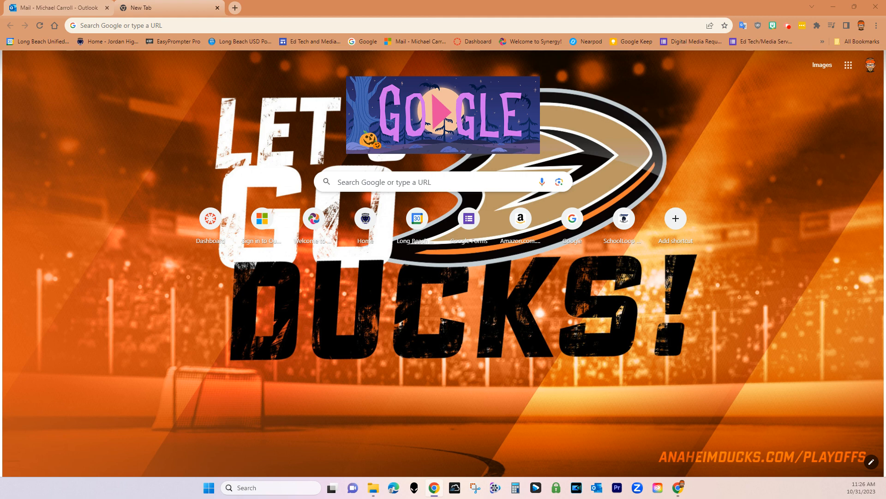
Step: Move the spreadsheet's tab into this browser window beside the existing tabs
left_click_drag(885, 42, 286, 10)
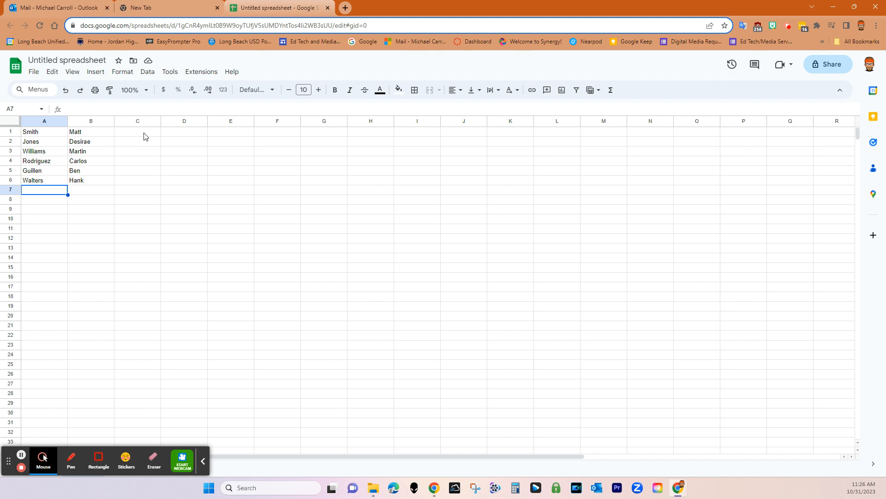
Step: Enter a sample full name in cell D1 as capitalized last name, comma, first name
left_click(172, 135)
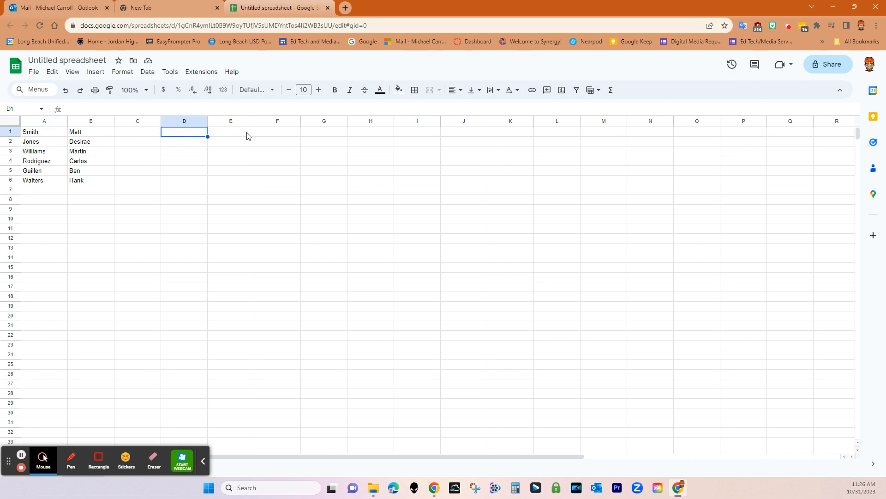
type("sanchez")
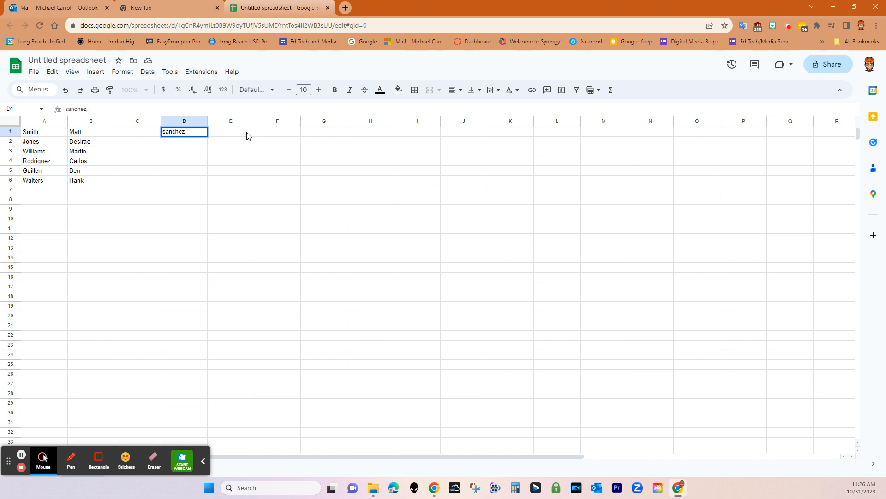
type(", John")
left_click(167, 131)
key("BackSpace")
type("S")
left_click(172, 132)
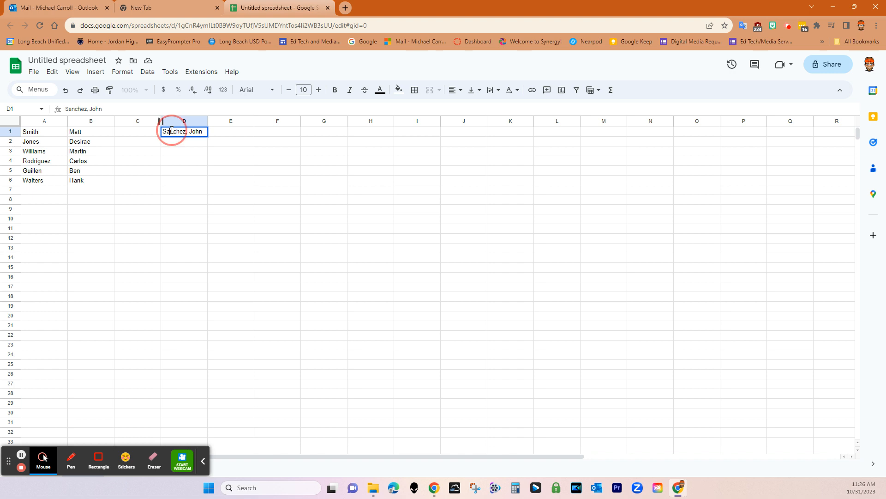
Step: Split the full name in D1 into separate columns with the separator set to Detect automatically, and undo the split
left_click(116, 73)
mouse_move(96, 76)
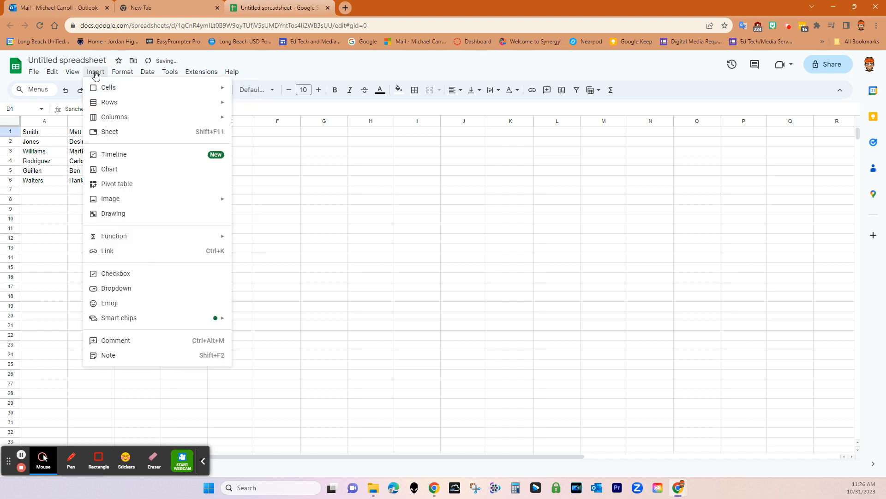
mouse_move(144, 75)
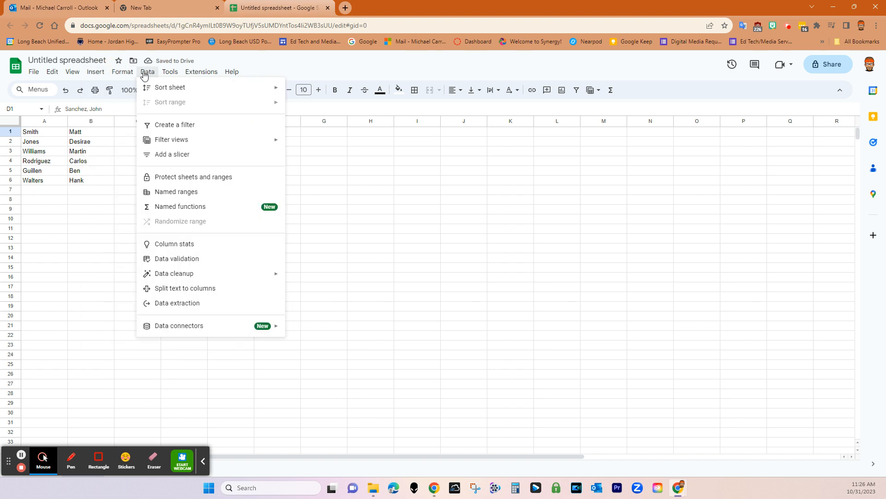
left_click(207, 293)
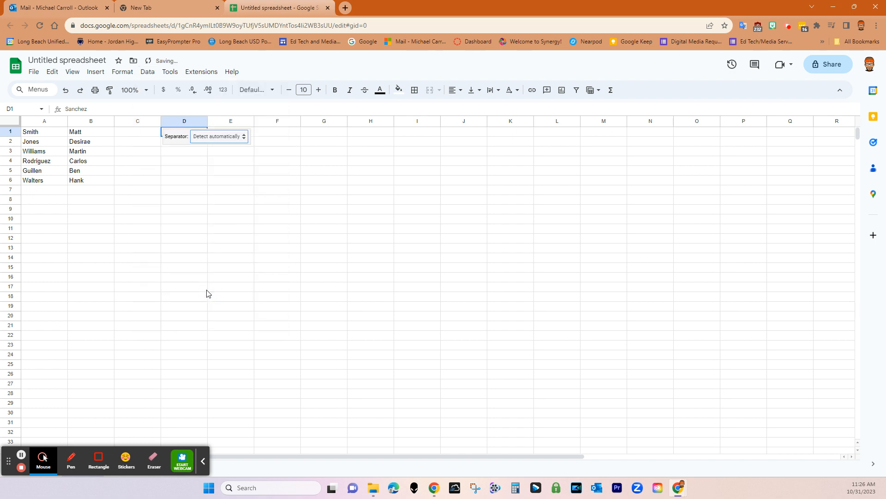
left_click(213, 138)
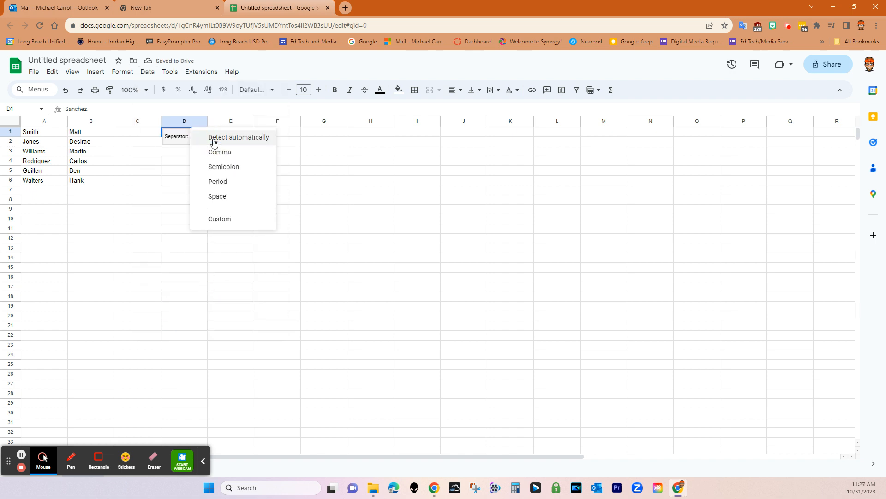
left_click(214, 141)
left_click(234, 183)
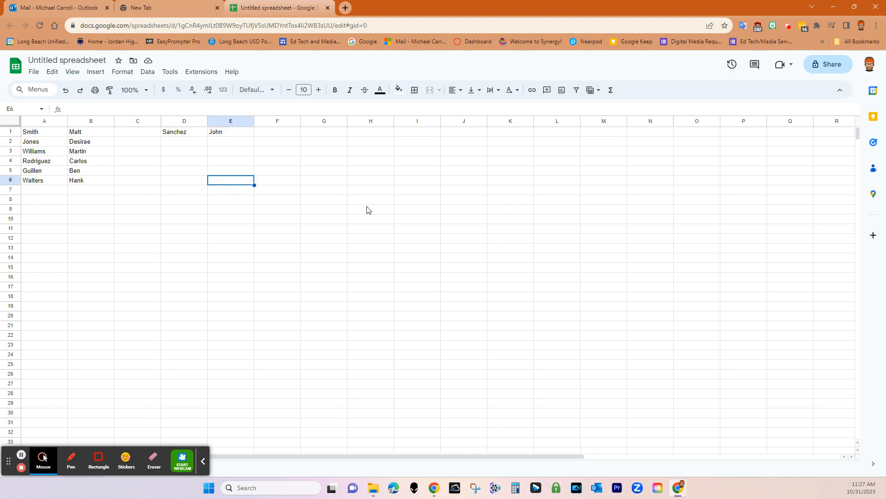
key("ctrl+z")
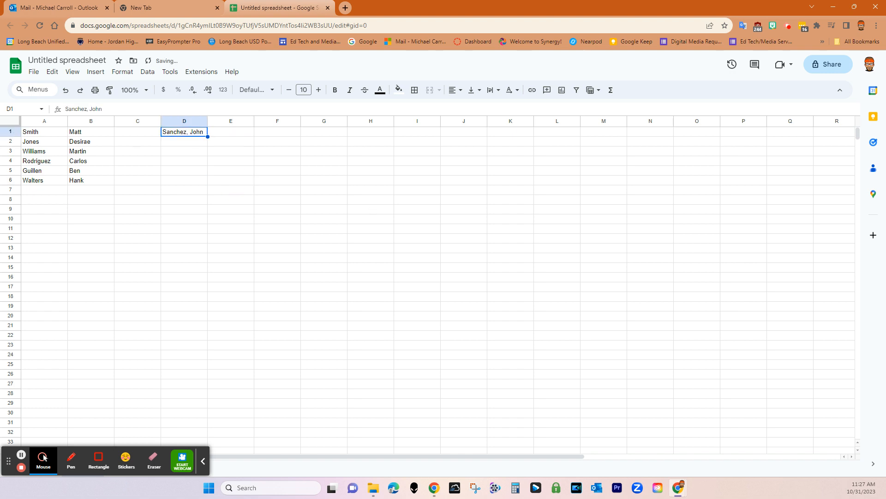
Step: Repeat the text-to-columns split on the full name in D1 and undo it again
left_click(123, 73)
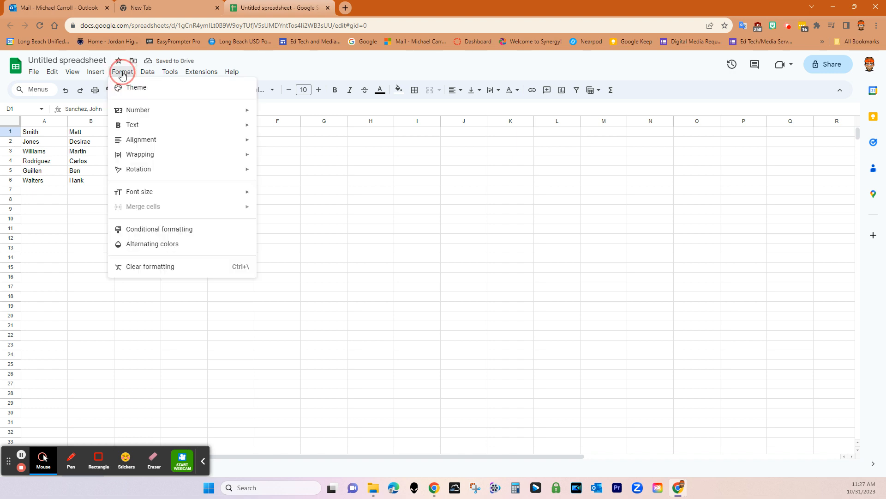
mouse_move(148, 73)
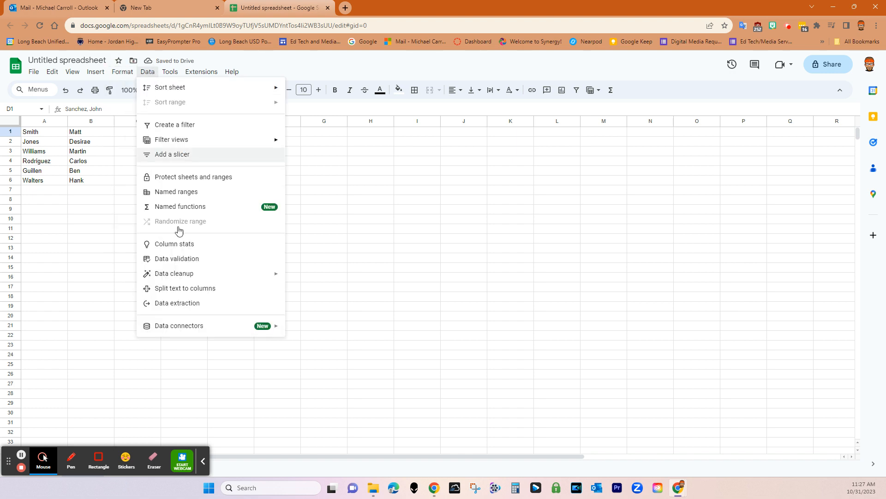
left_click(187, 289)
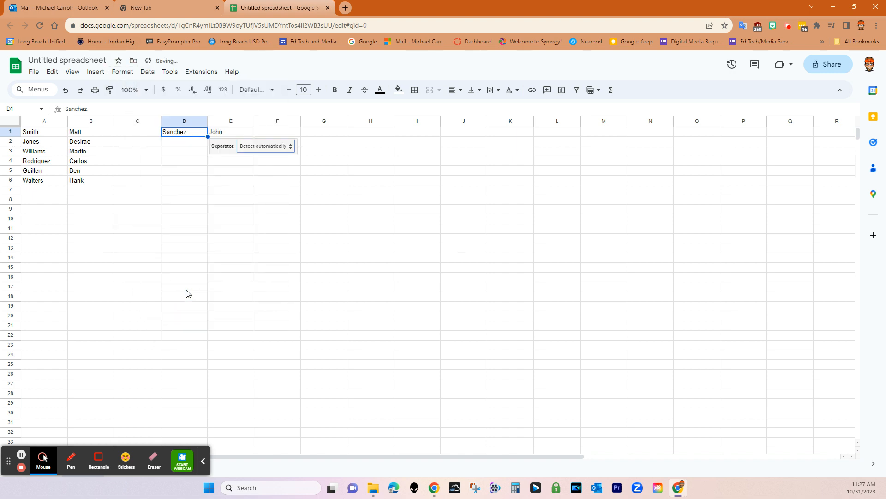
key("ctrl+z")
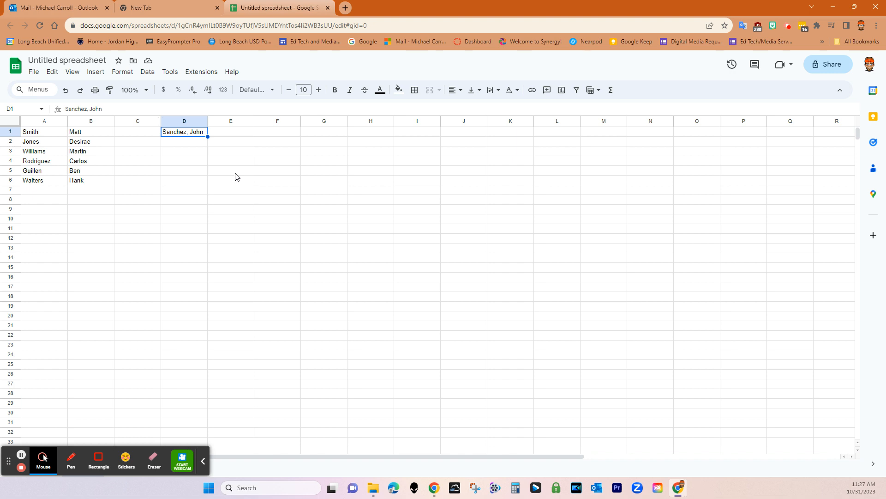
Step: Cut the whole sample name out of cell D1
double_click(162, 134)
left_click_drag(162, 133, 212, 134)
key("ctrl+x")
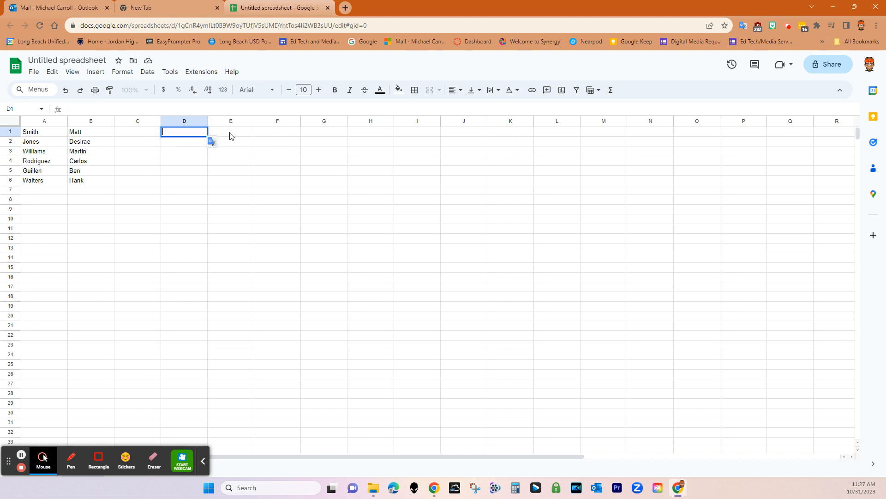
Step: Enter the formula =A1&","&B1 in cell C1 to join the last and first names with a comma
left_click(148, 133)
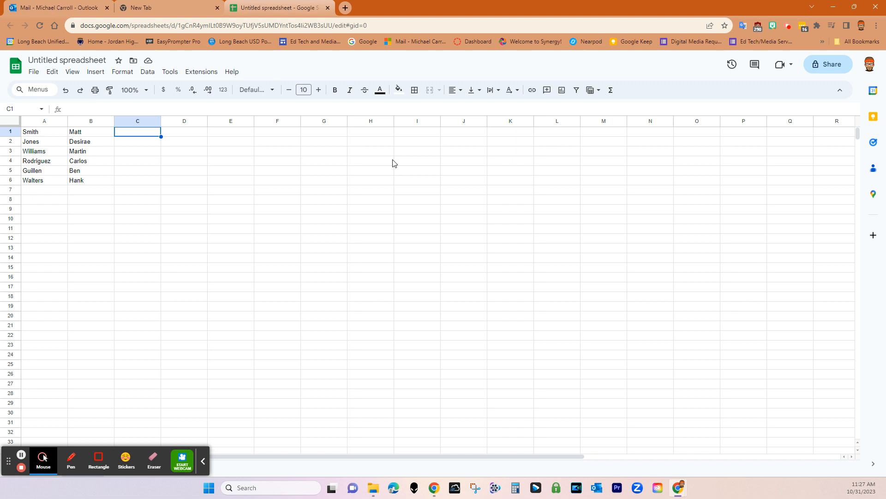
type("=")
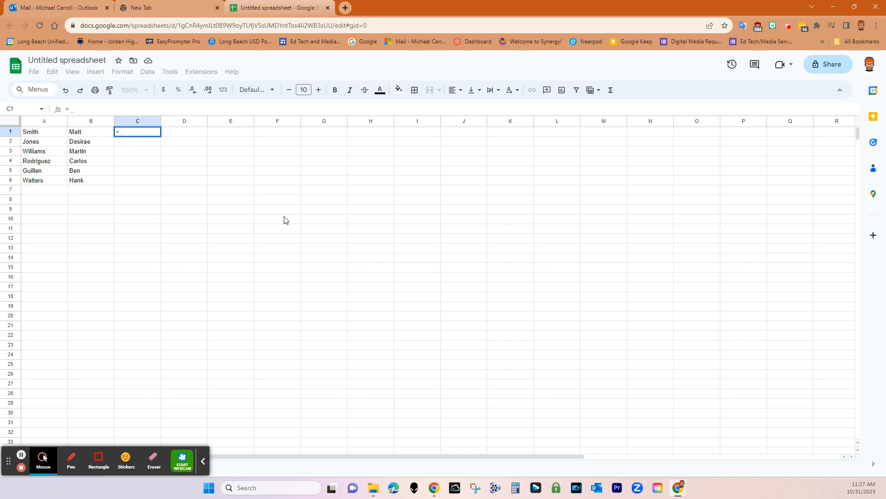
type("a1")
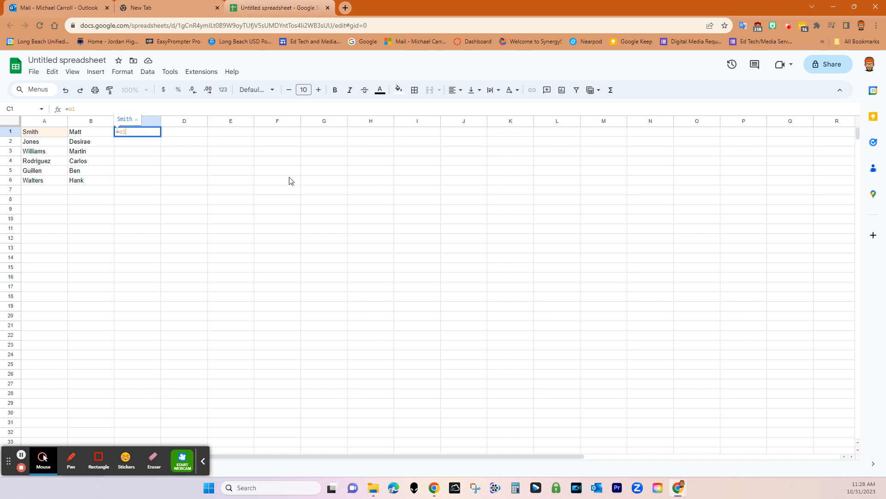
type("&")
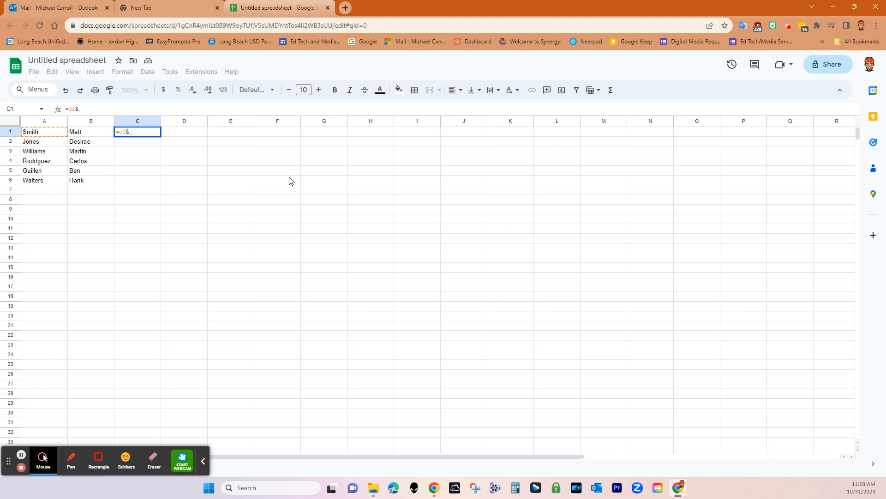
type("\"")
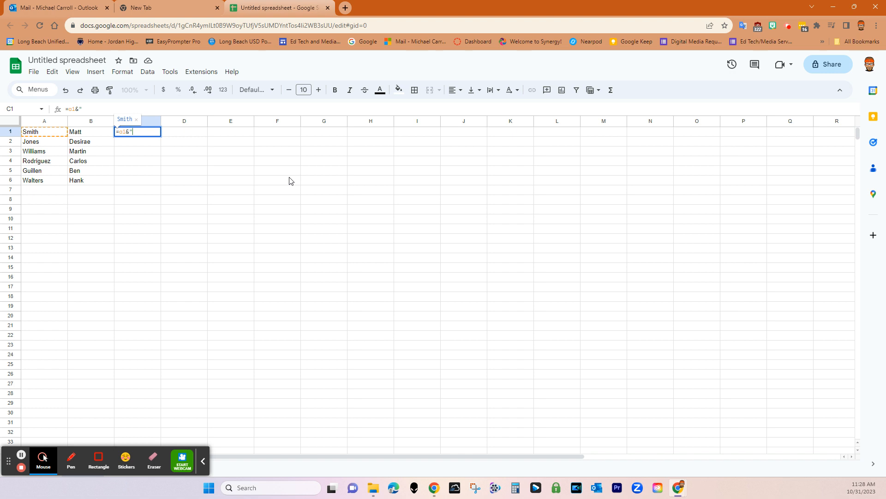
type(", \"")
type("&")
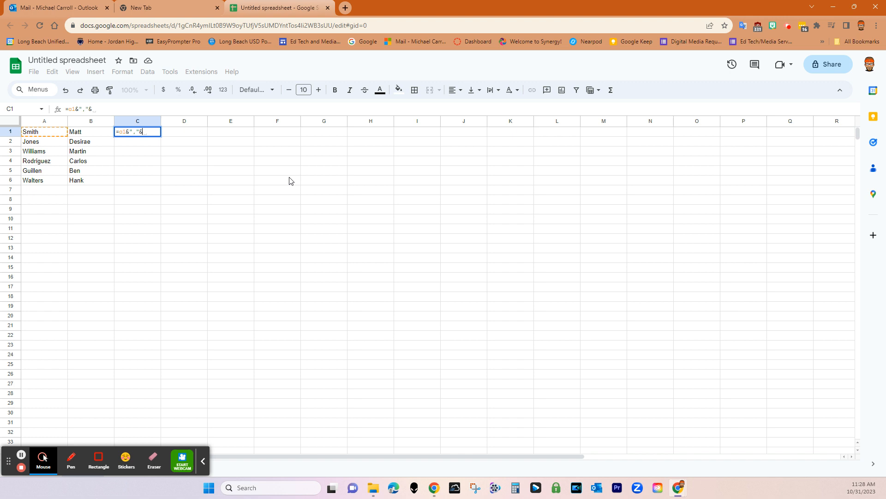
type("b2")
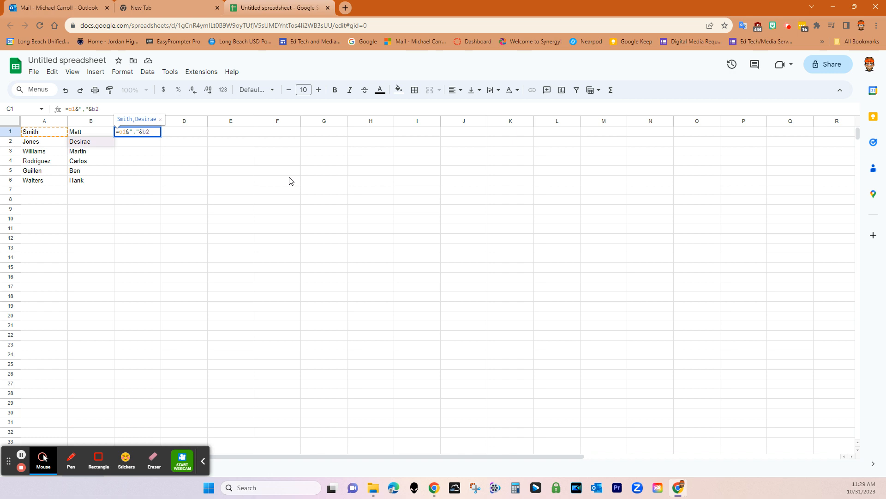
key("BackSpace")
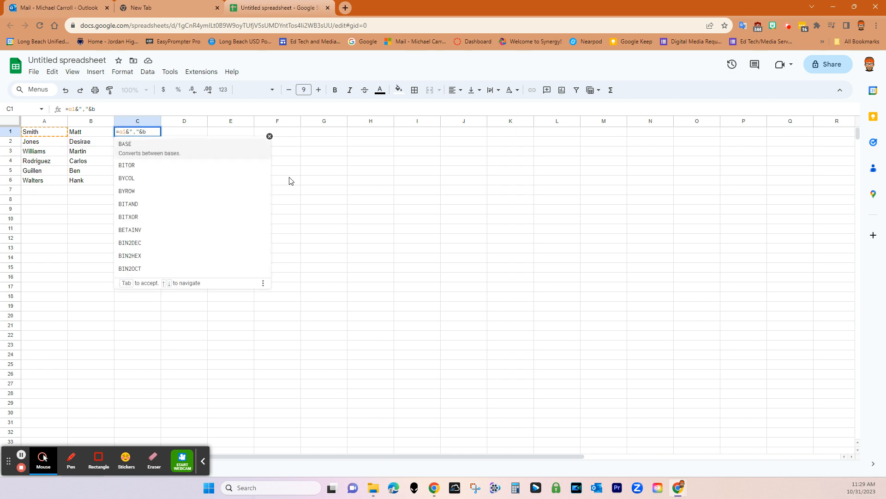
type("1")
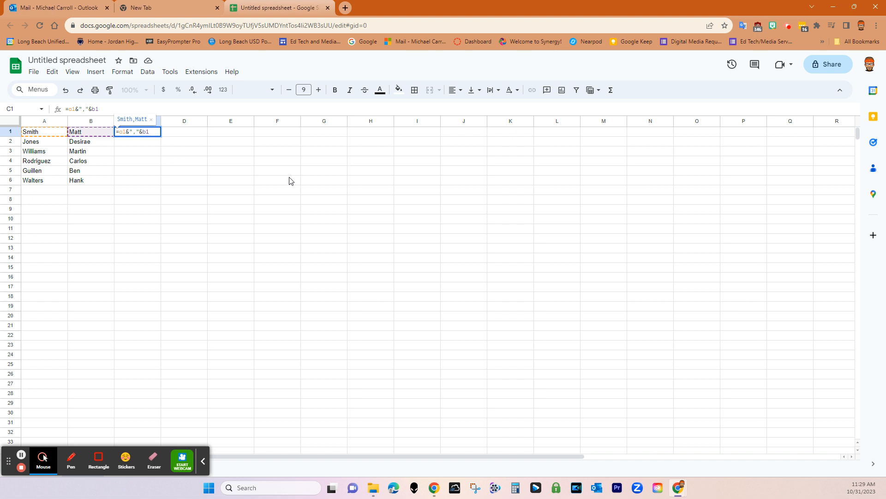
left_click(218, 175)
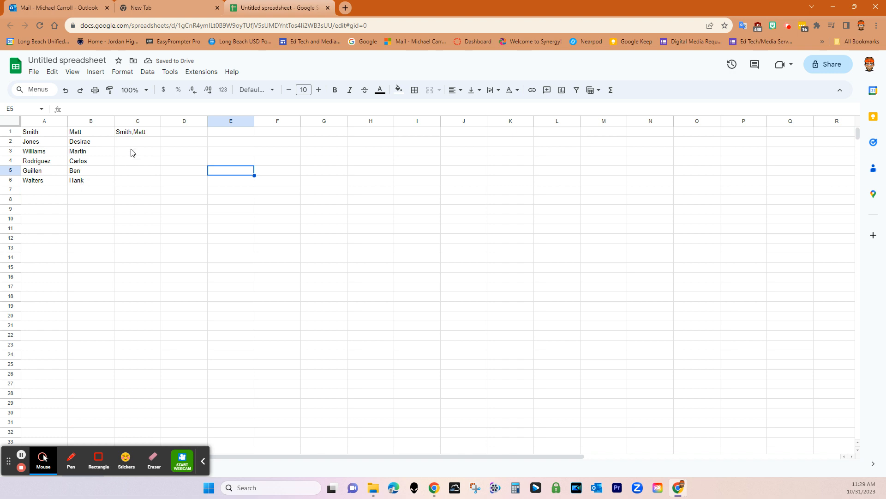
Step: Fill the C1 formula down through C6 and widen column C to fit the combined names
left_click(157, 134)
left_click_drag(162, 138, 160, 175)
left_click(161, 138)
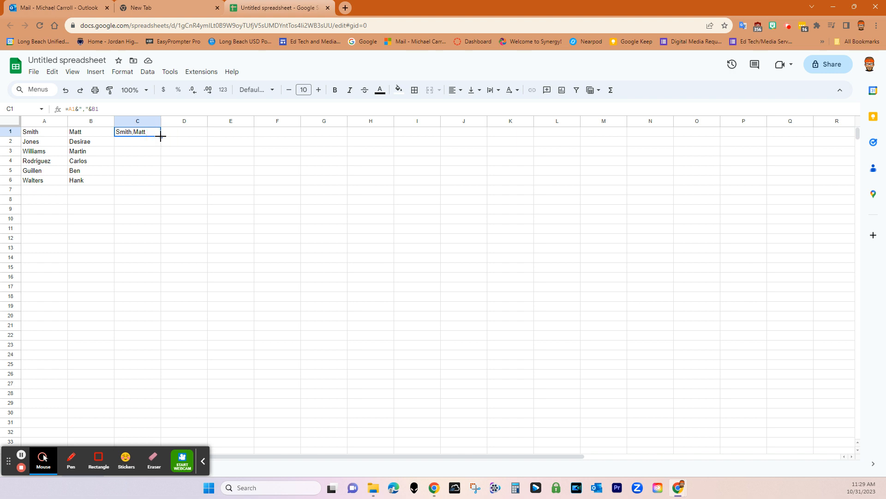
left_click_drag(161, 136, 158, 181)
left_click_drag(160, 121, 182, 122)
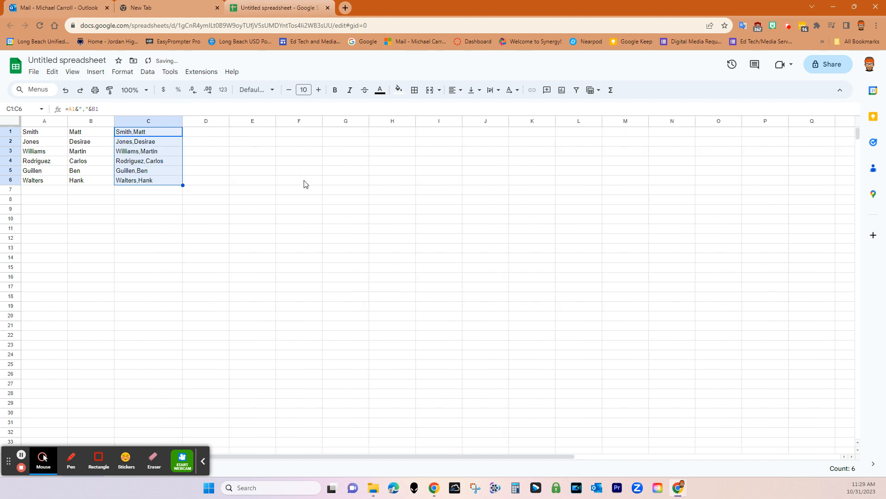